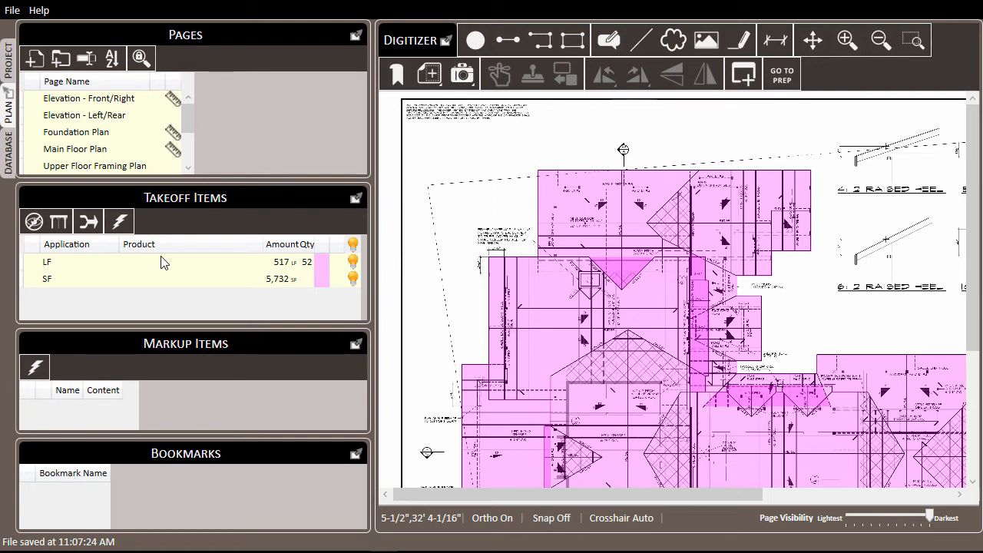
Step: Link the LF takeoff item to the Drip Edge Flashing product
{"action": "right_click", "coordinate": [142, 265]}
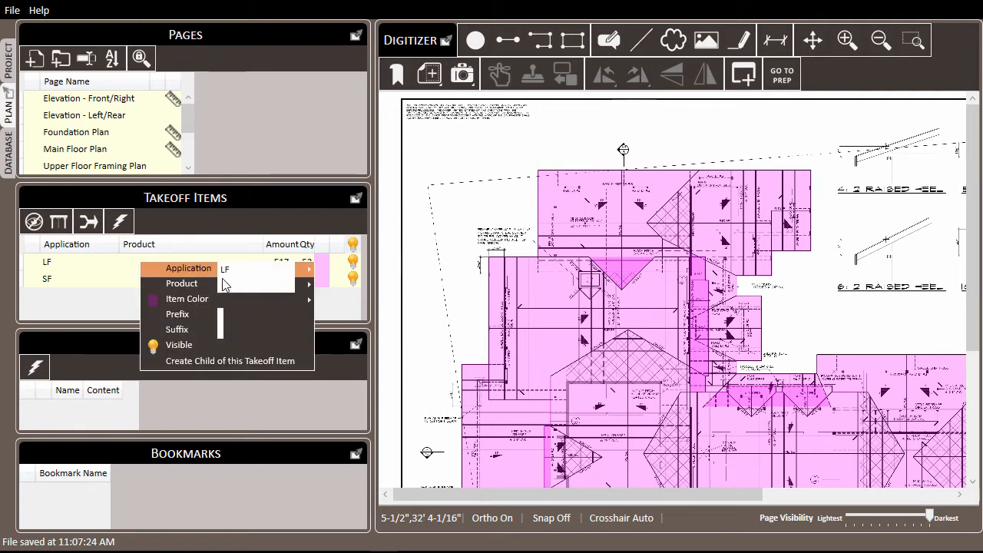
{"action": "mouse_move", "coordinate": [230, 284]}
{"action": "type", "text": "Drip Edge Flashing"}
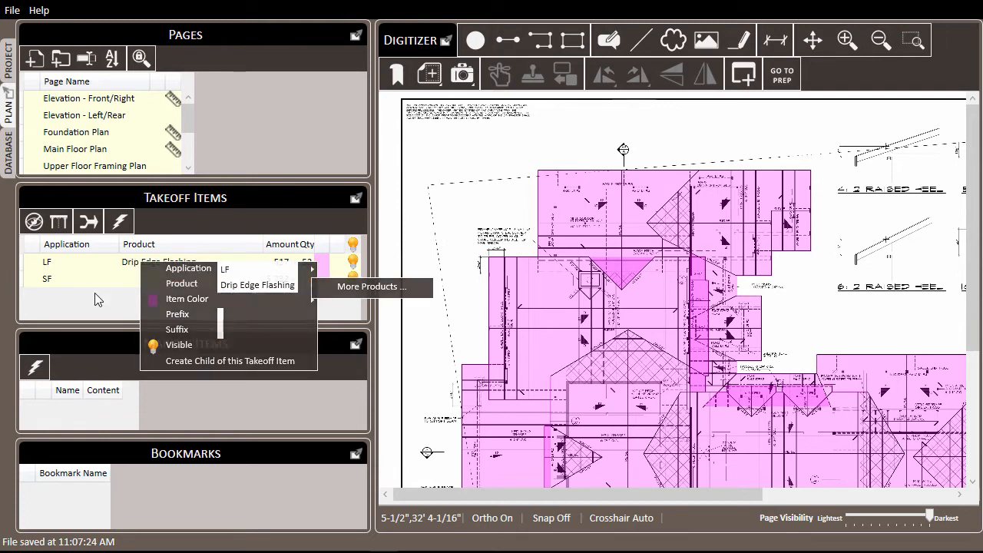
{"action": "key", "text": "Return"}
Step: Link the SF takeoff item to Roof Shingles and bring up the project reports
{"action": "right_click", "coordinate": [159, 278]}
{"action": "mouse_move", "coordinate": [255, 301]}
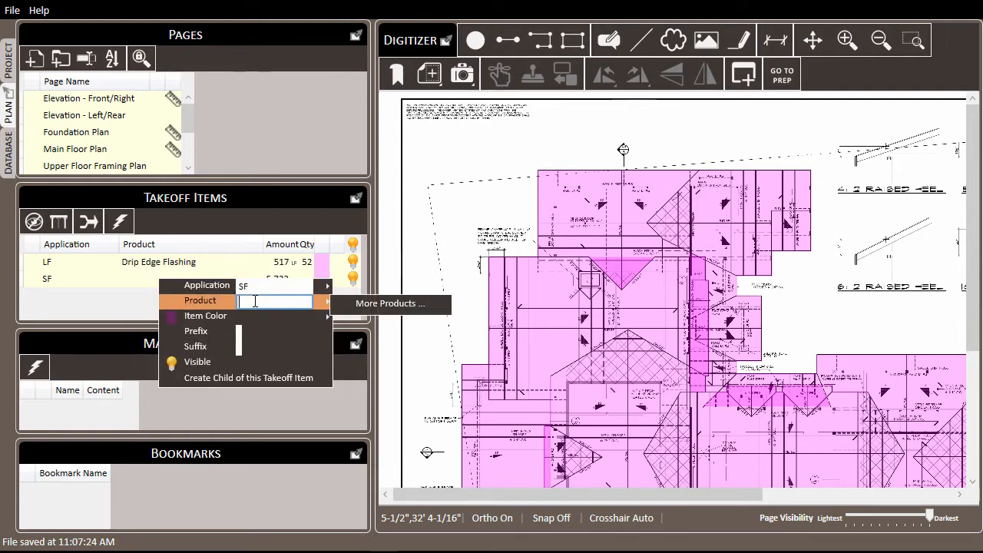
{"action": "type", "text": "Roof Shingles"}
{"action": "key", "text": "Return"}
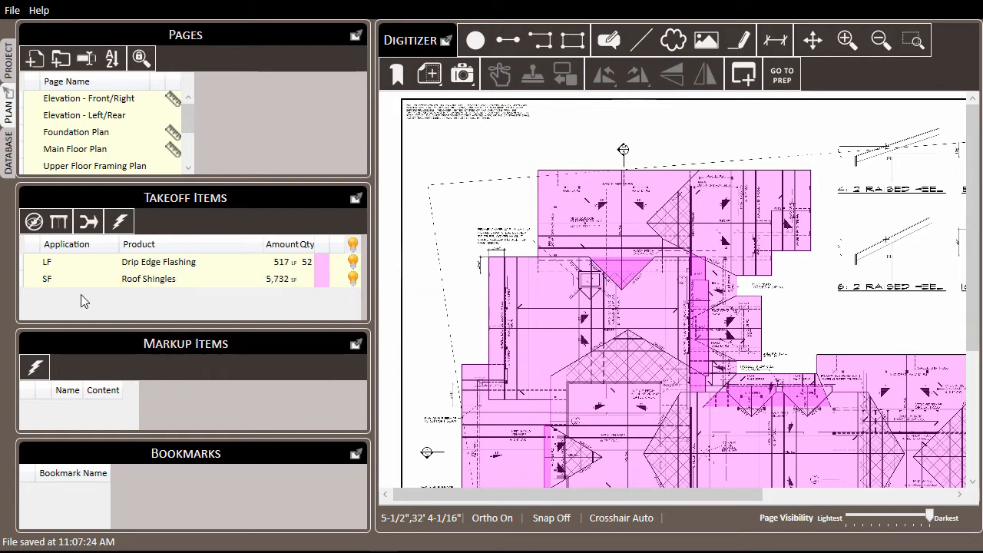
{"action": "left_click", "coordinate": [14, 61]}
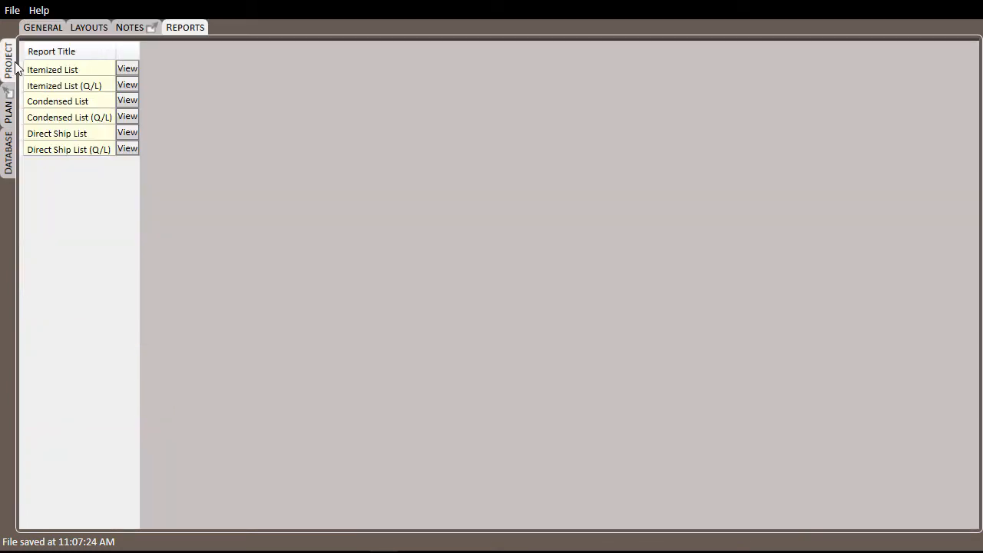
Step: Review the Itemized List: 517 LF Drip Edge Flashing R/L and 5,732 SF Roof Shingles
{"action": "left_click", "coordinate": [128, 69]}
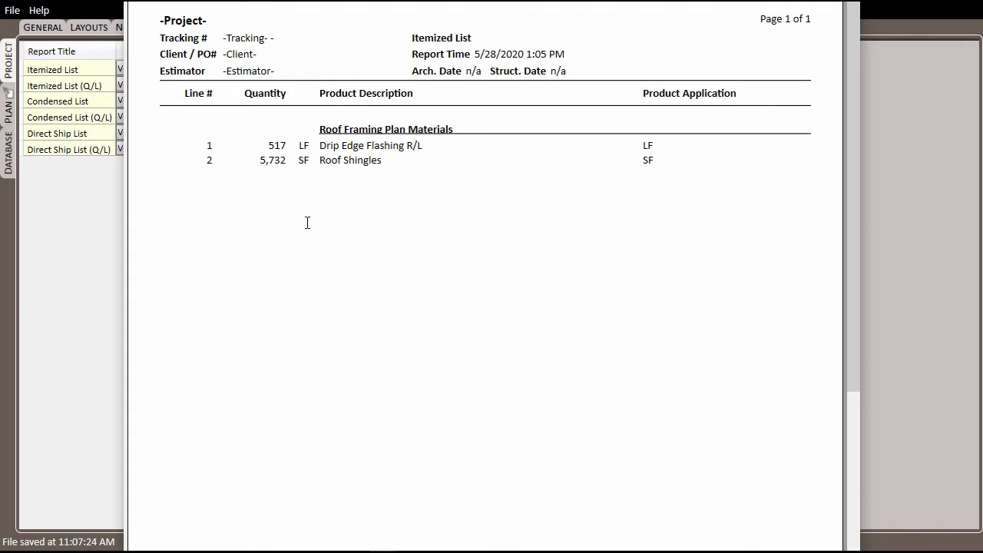
{"action": "left_click", "coordinate": [861, 57]}
{"action": "left_click", "coordinate": [858, 2]}
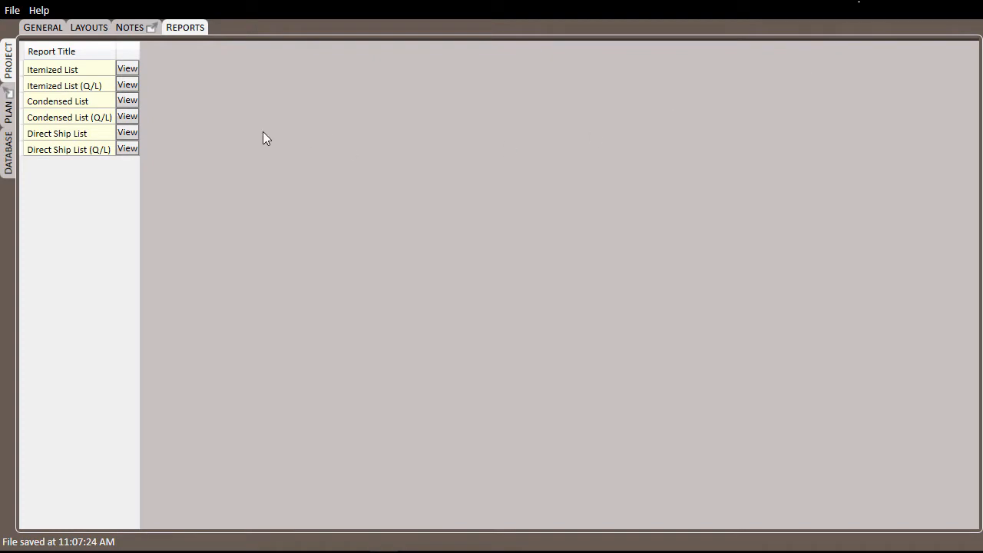
{"action": "left_click", "coordinate": [8, 154]}
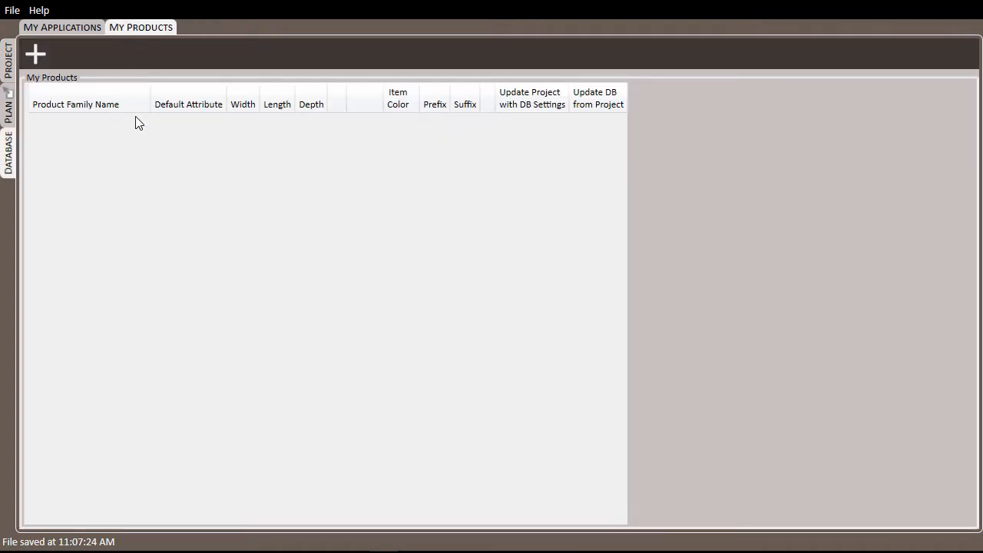
Step: Add a new database product with family name Roof Shingles
{"action": "left_click", "coordinate": [40, 61]}
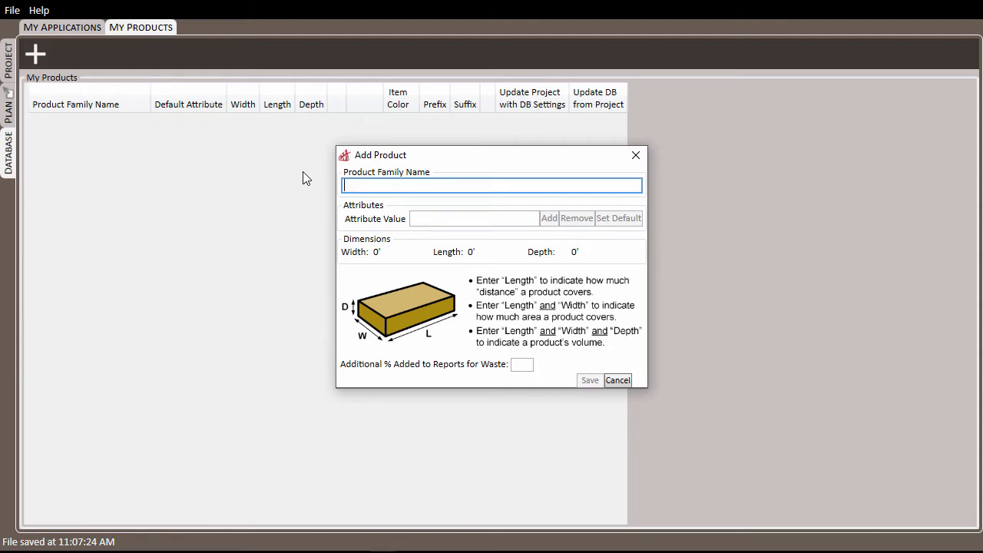
{"action": "type", "text": "Roof Shingle"}
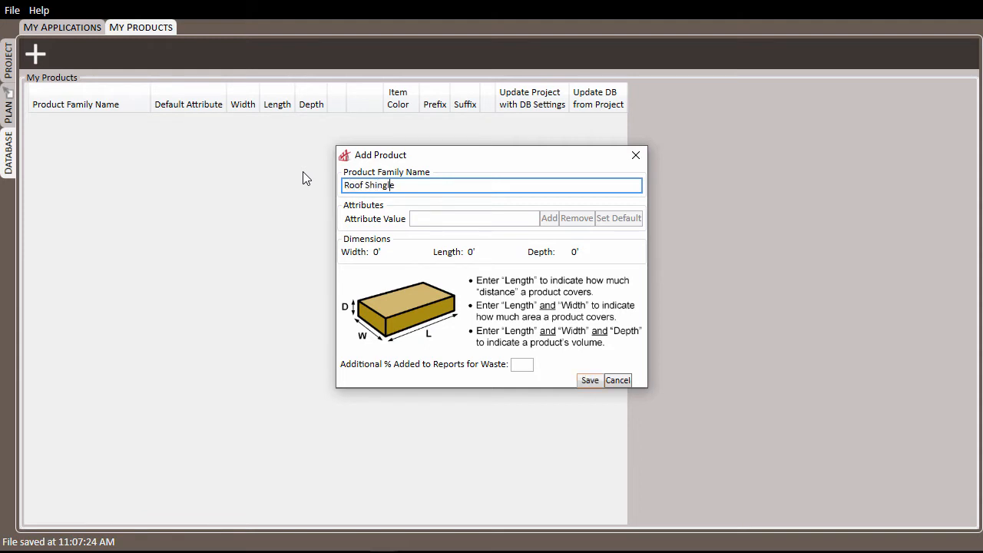
{"action": "type", "text": "s"}
{"action": "left_click", "coordinate": [442, 220]}
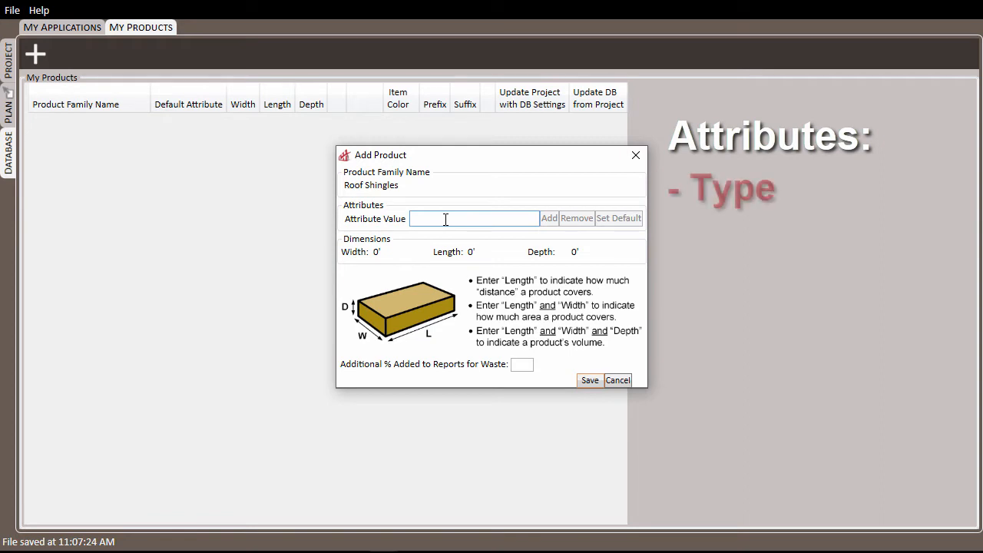
Step: Add the attribute values - 25 Year, - 30 Year and - 40 Year
{"action": "type", "text": "- 25 Year"}
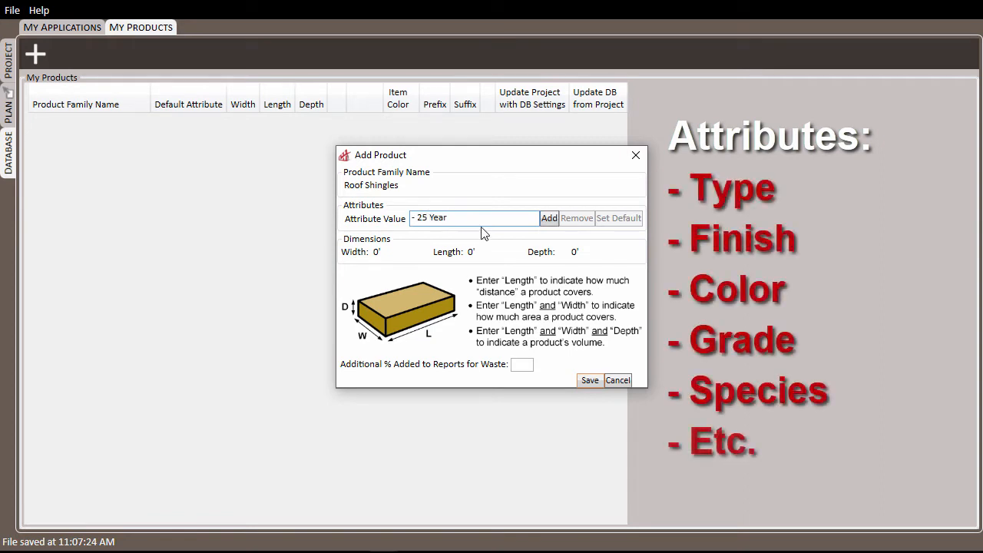
{"action": "left_click", "coordinate": [547, 218]}
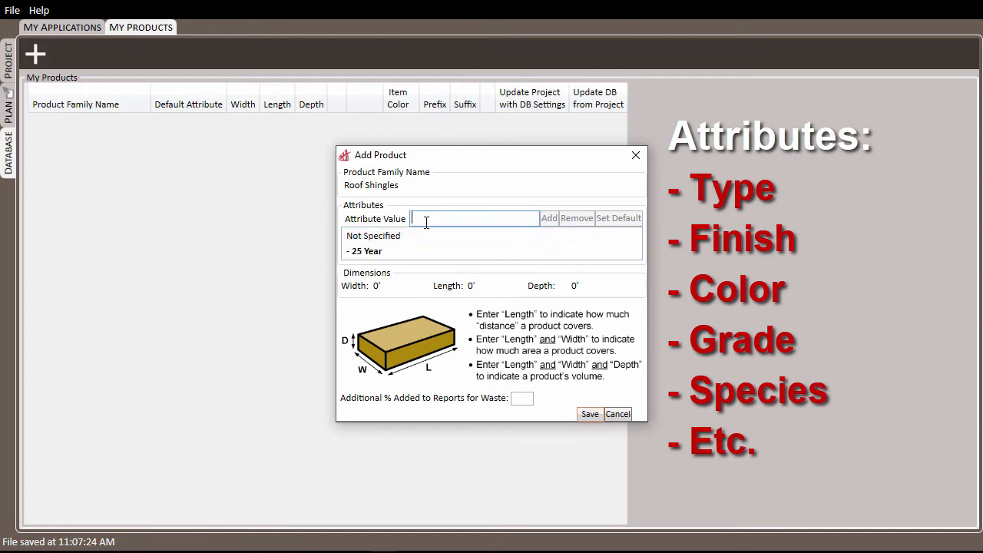
{"action": "type", "text": "- 30 Year"}
{"action": "left_click", "coordinate": [549, 218]}
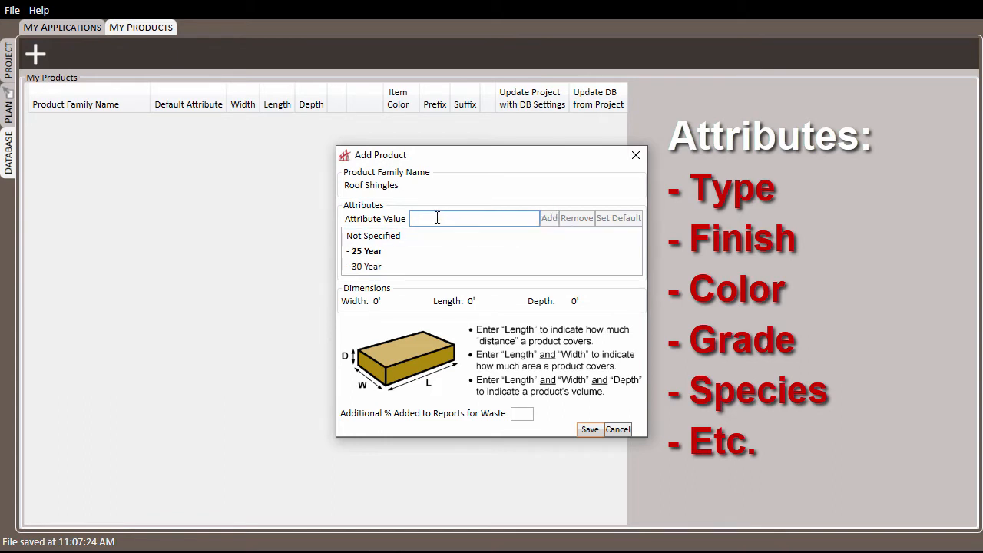
{"action": "type", "text": "- 40 Ye"}
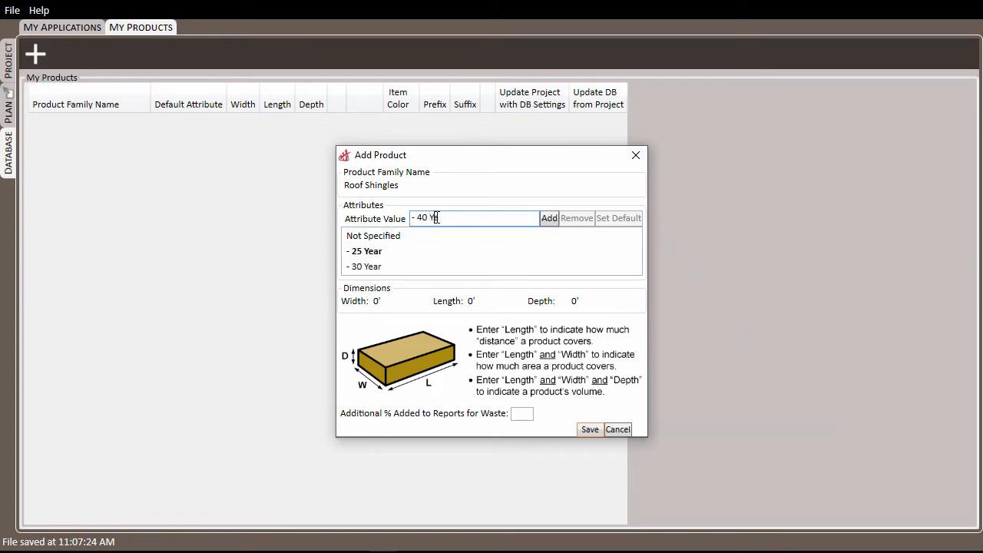
{"action": "type", "text": "ar"}
{"action": "left_click", "coordinate": [550, 219]}
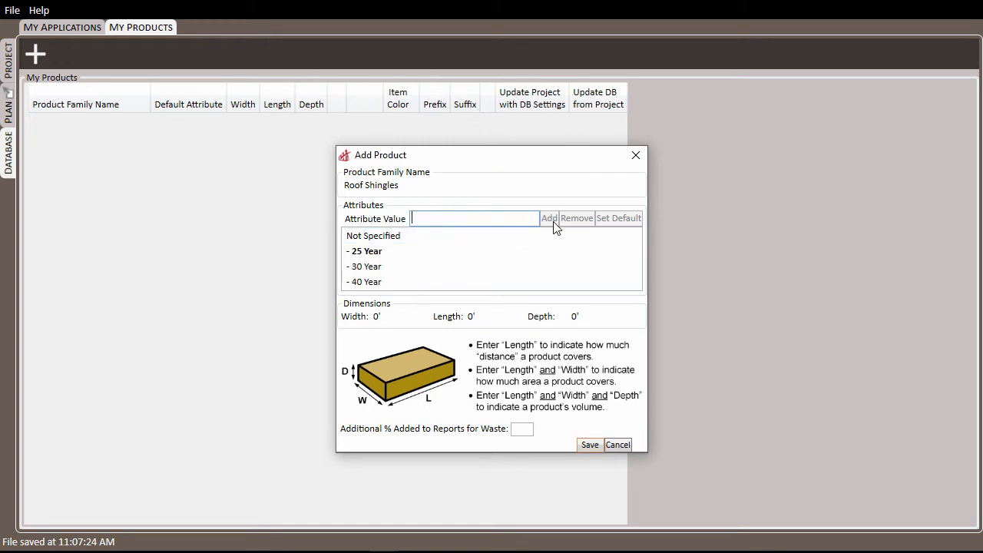
Step: Make - 25 Year the default attribute
{"action": "left_click", "coordinate": [477, 269]}
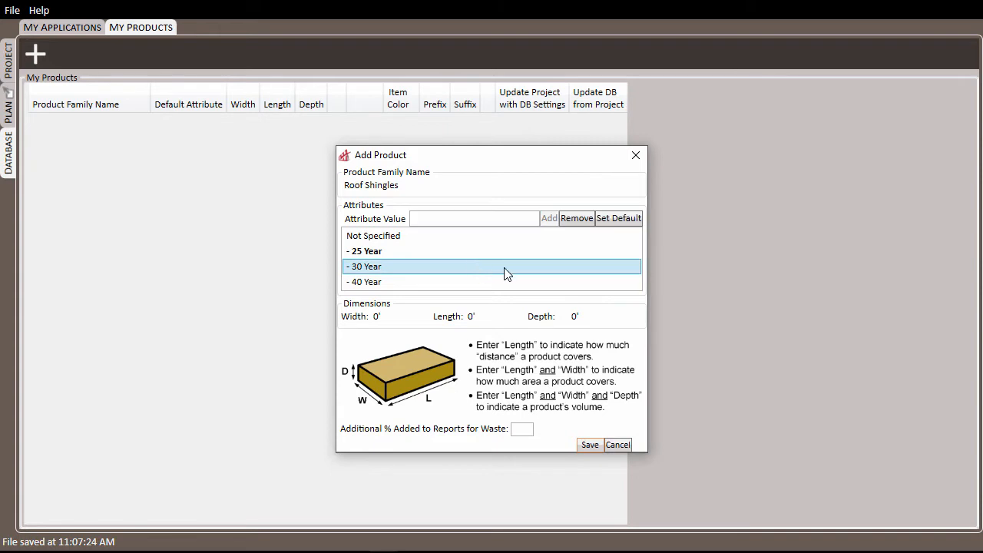
{"action": "left_click", "coordinate": [613, 223]}
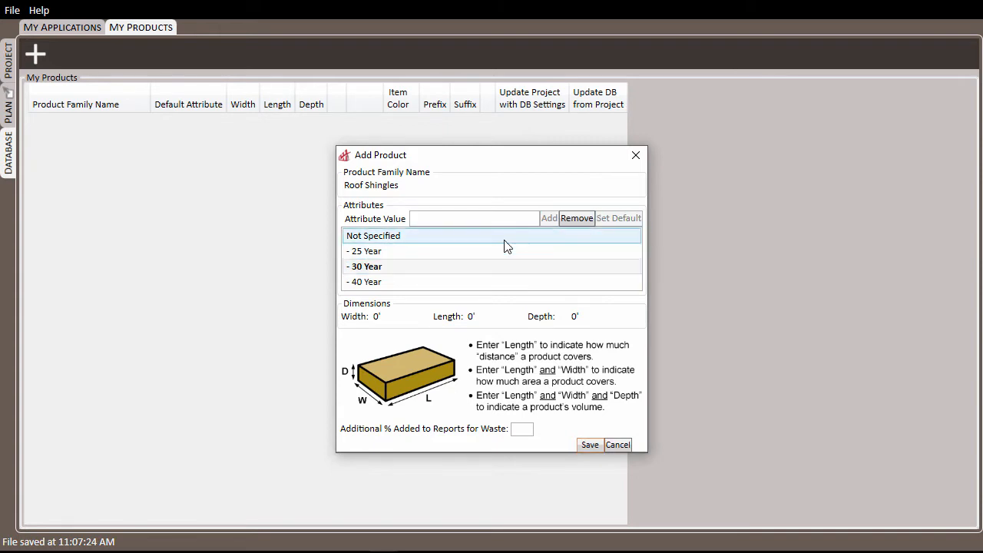
{"action": "left_click", "coordinate": [505, 240]}
{"action": "left_click", "coordinate": [612, 221]}
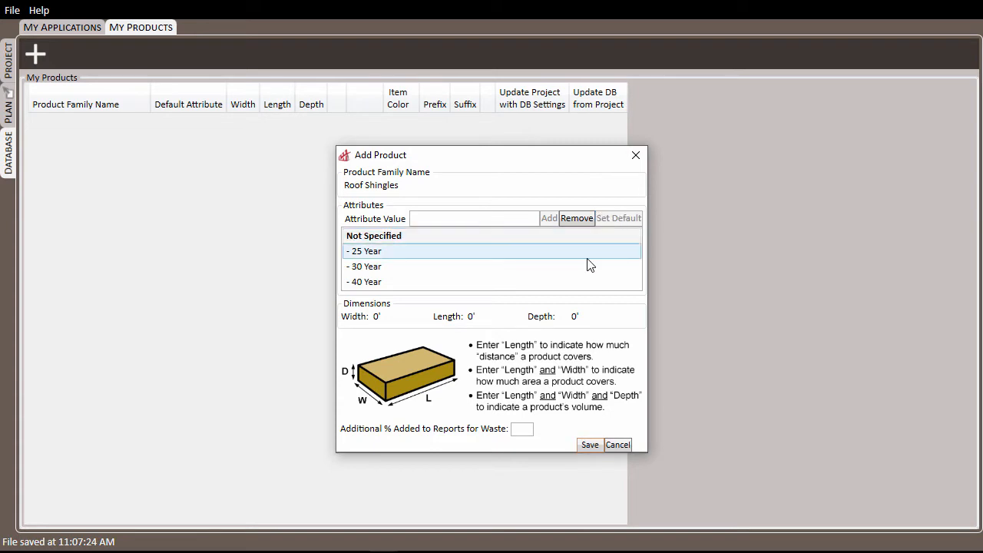
{"action": "left_click", "coordinate": [596, 255]}
{"action": "left_click", "coordinate": [617, 221]}
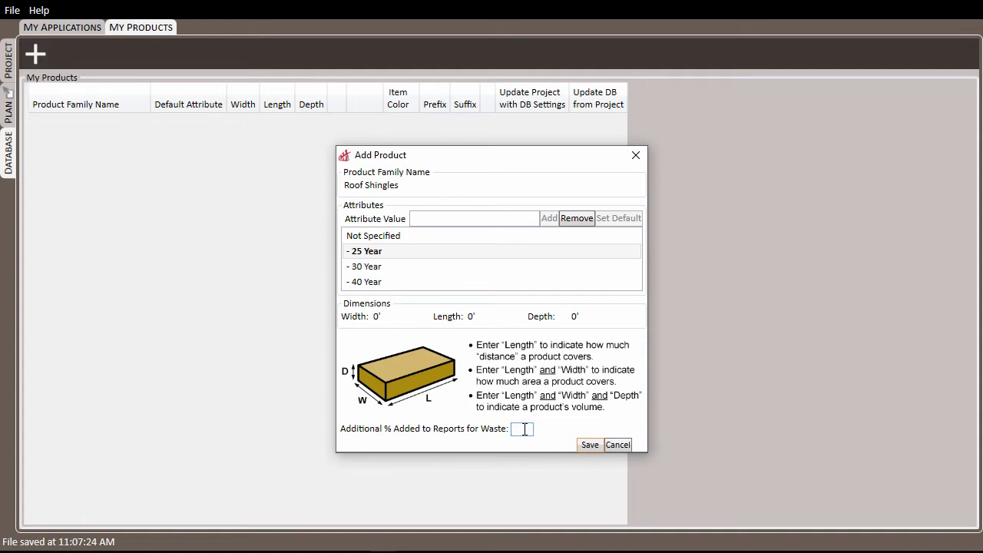
Step: Enter a 10% waste allowance and save the Roof Shingles product
{"action": "type", "text": "10"}
{"action": "left_click", "coordinate": [590, 445]}
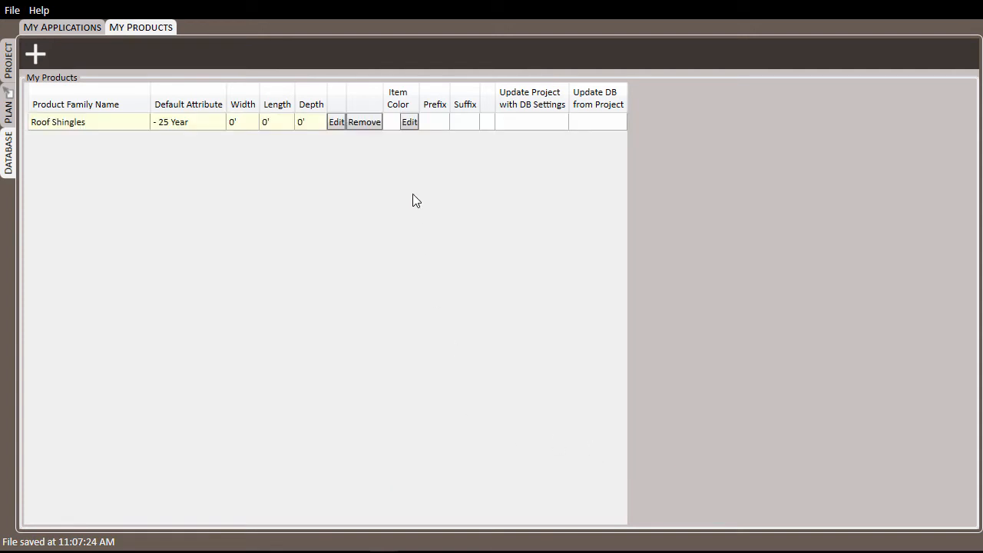
Step: Colour Roof Shingles cyan and save a new Drip Edge Flashing product
{"action": "left_click", "coordinate": [409, 128]}
{"action": "left_click", "coordinate": [499, 231]}
{"action": "left_click", "coordinate": [33, 54]}
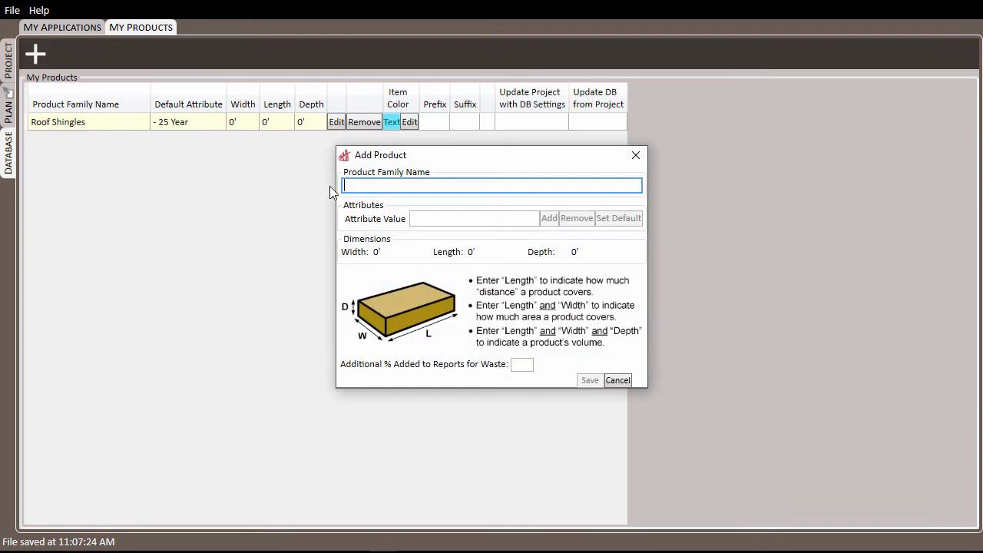
{"action": "type", "text": "Drip Edge Flashing"}
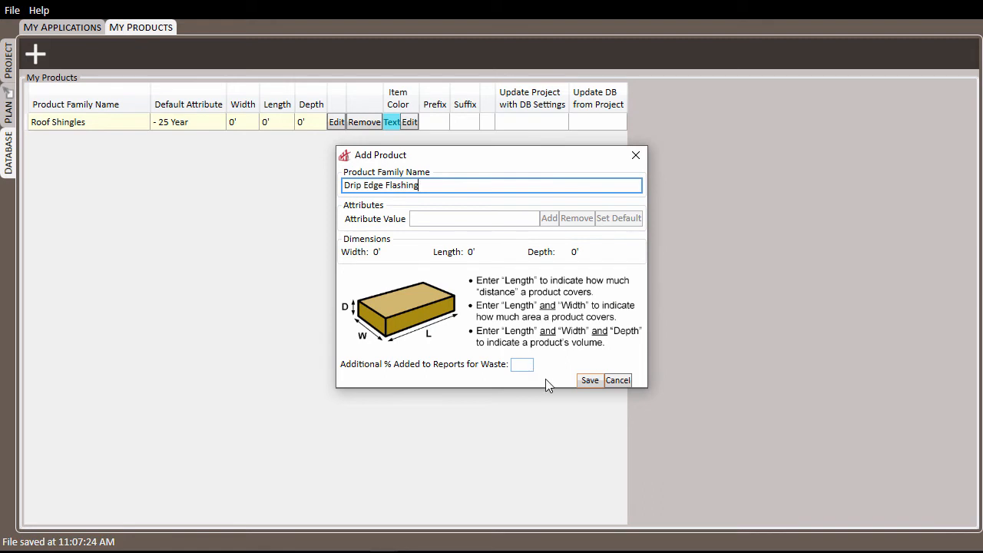
{"action": "left_click", "coordinate": [591, 380]}
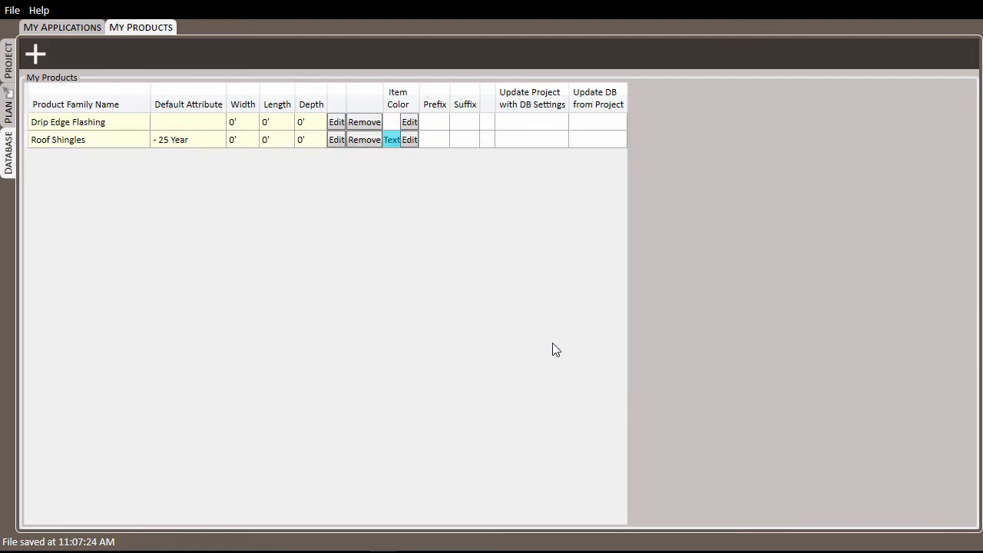
Step: Make Drip Edge Flashing's item colour purple and return to the plan
{"action": "left_click", "coordinate": [410, 123]}
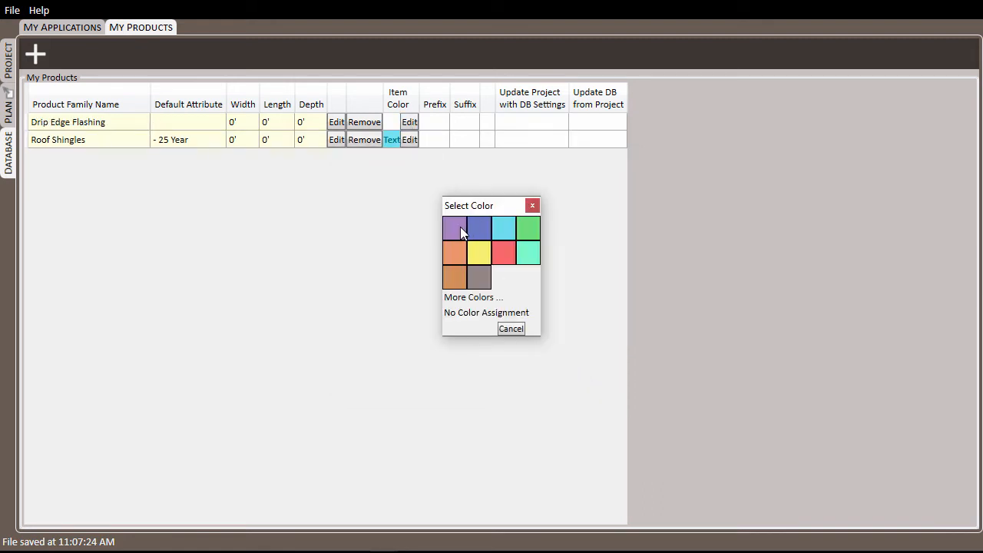
{"action": "left_click", "coordinate": [463, 230]}
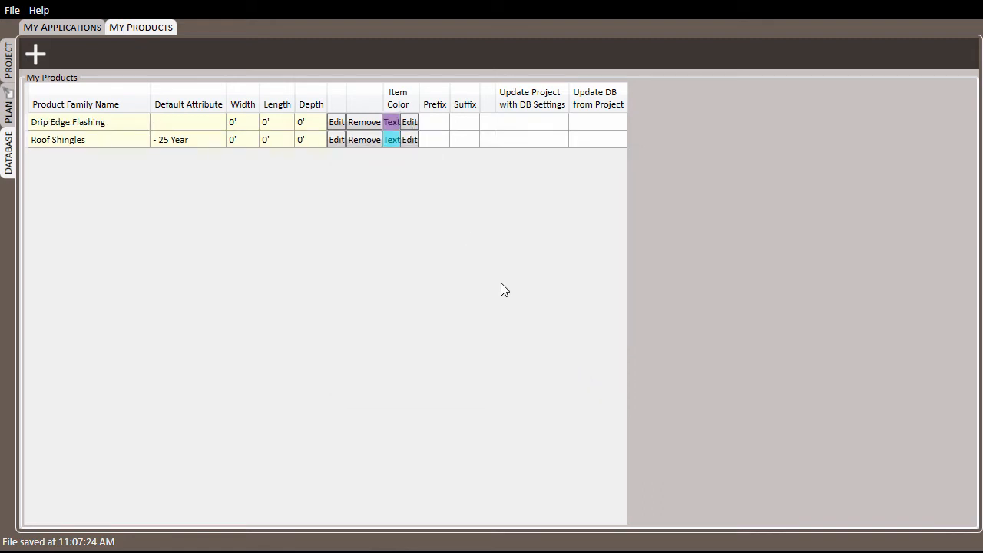
{"action": "left_click", "coordinate": [9, 112]}
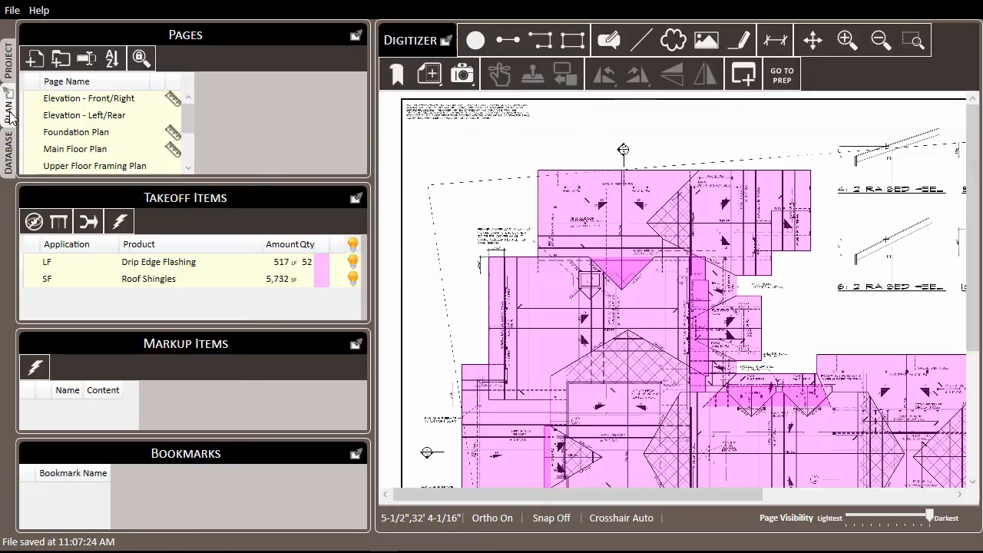
Step: Re-link the LF takeoff item to Drip Edge Flashing through the Product Picker
{"action": "right_click", "coordinate": [157, 263]}
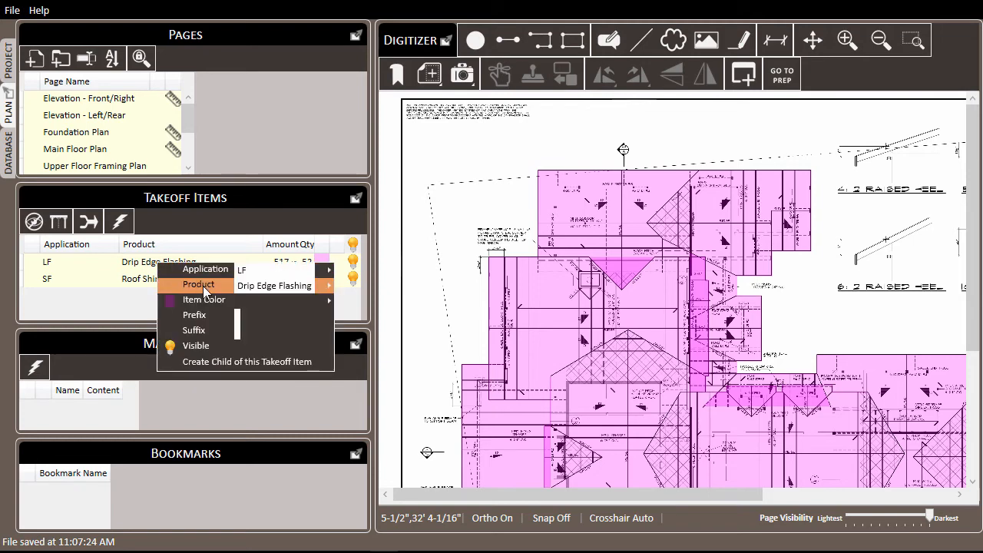
{"action": "mouse_move", "coordinate": [299, 285]}
{"action": "left_click", "coordinate": [377, 294]}
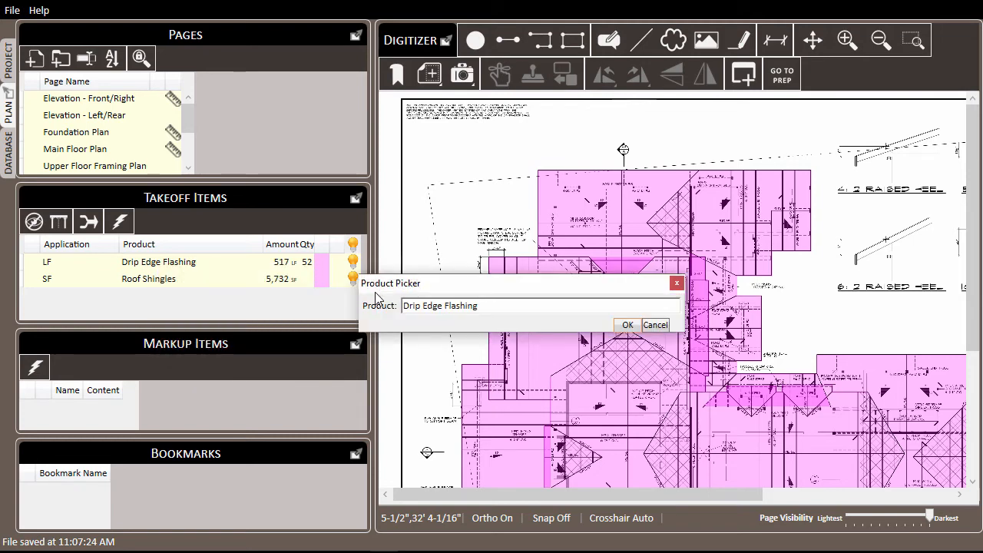
{"action": "left_click", "coordinate": [488, 311]}
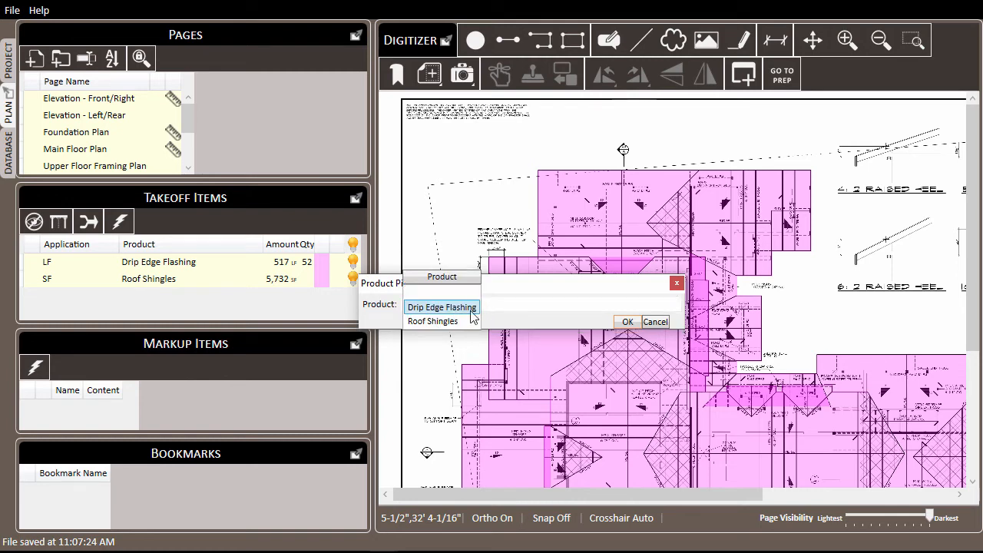
{"action": "left_click", "coordinate": [627, 322]}
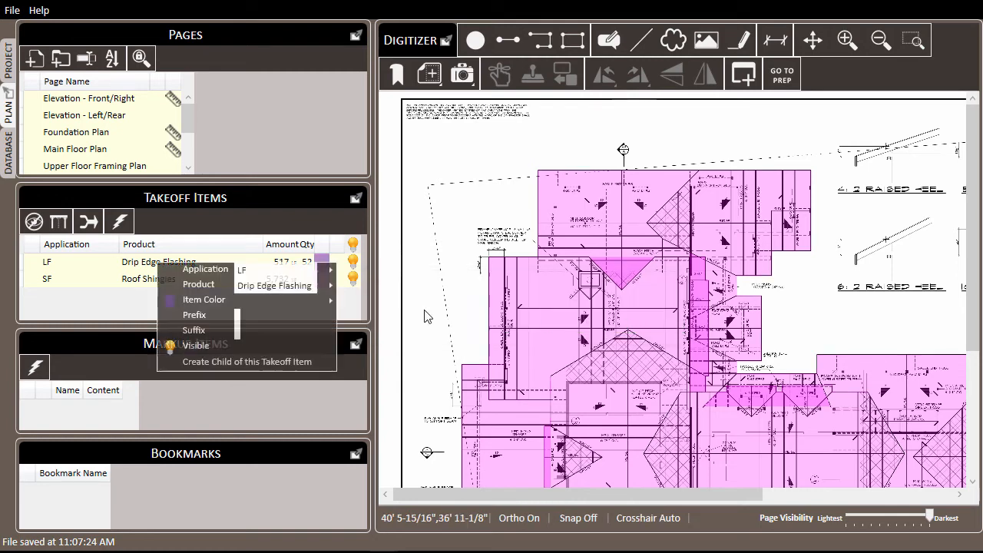
{"action": "left_click", "coordinate": [125, 303]}
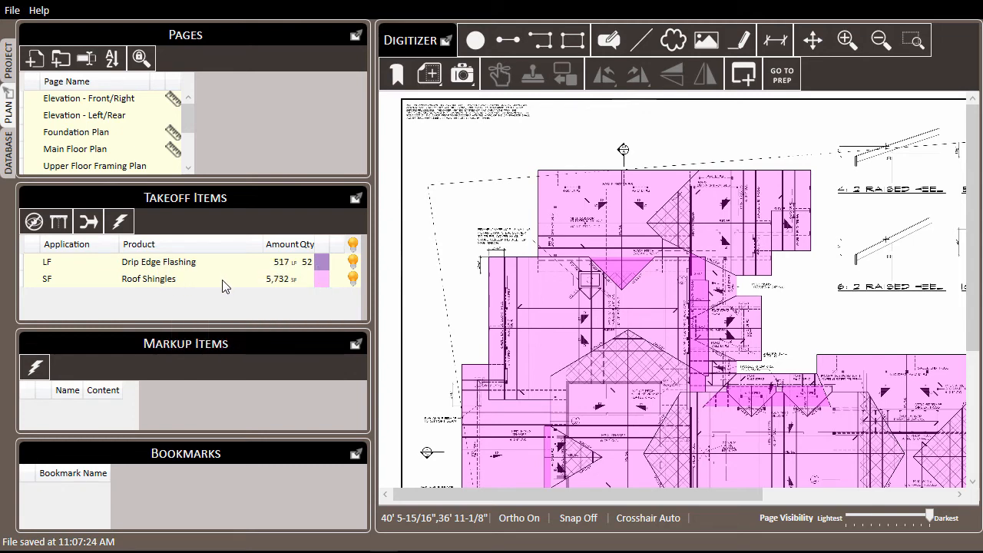
Step: Link the SF takeoff item to Roof Shingles with the 25 Year attribute
{"action": "left_click", "coordinate": [225, 286]}
{"action": "right_click", "coordinate": [222, 280]}
{"action": "mouse_move", "coordinate": [390, 309]}
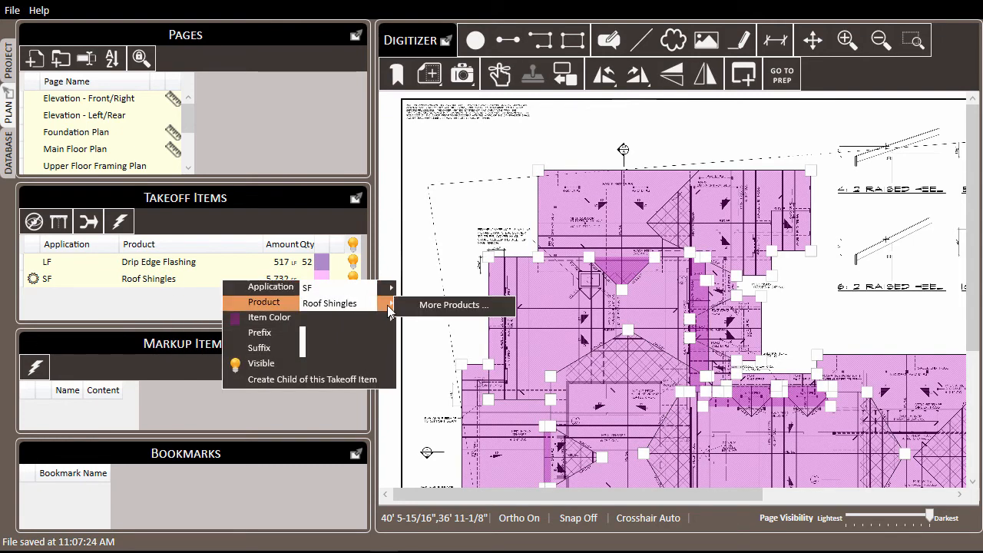
{"action": "left_click", "coordinate": [448, 307]}
{"action": "left_click", "coordinate": [546, 326]}
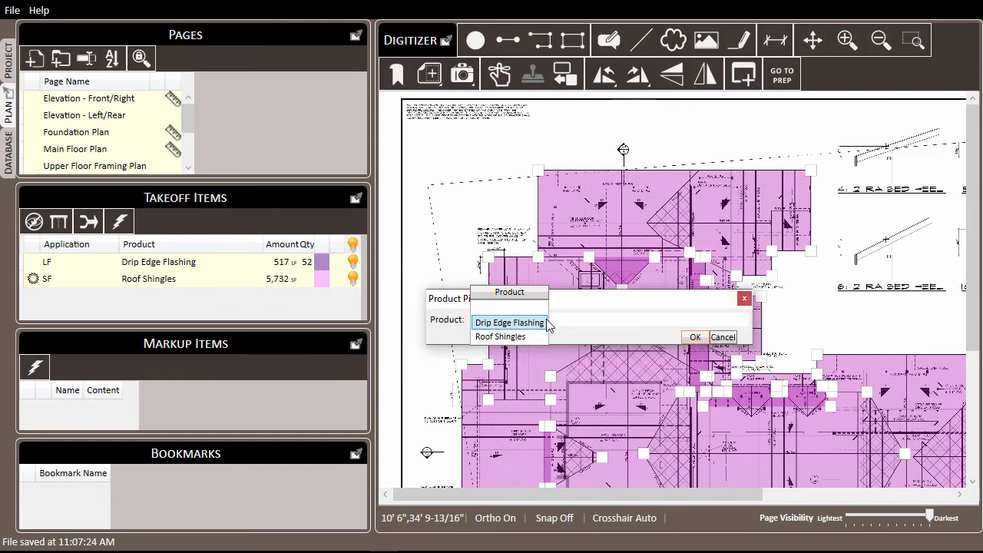
{"action": "key", "text": "Right"}
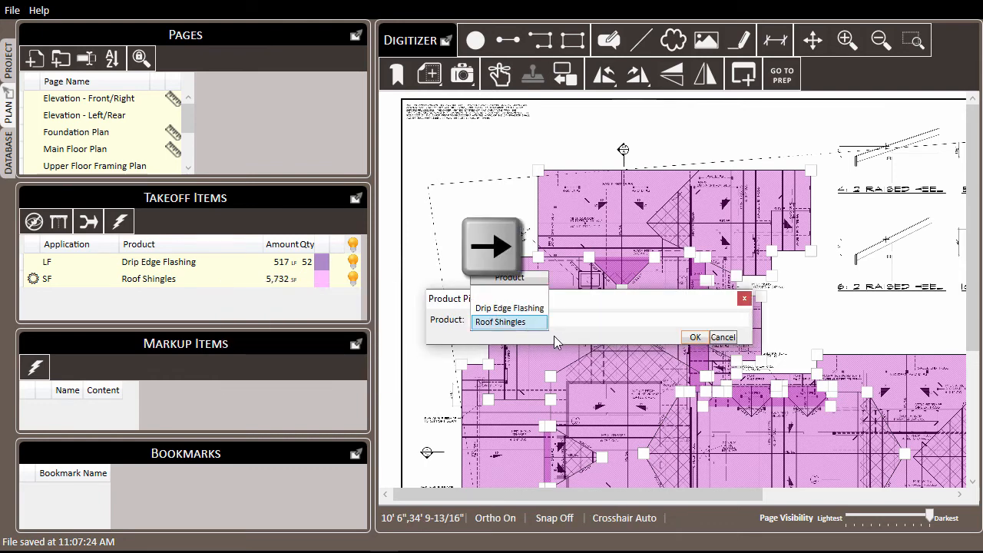
{"action": "key", "text": "Right"}
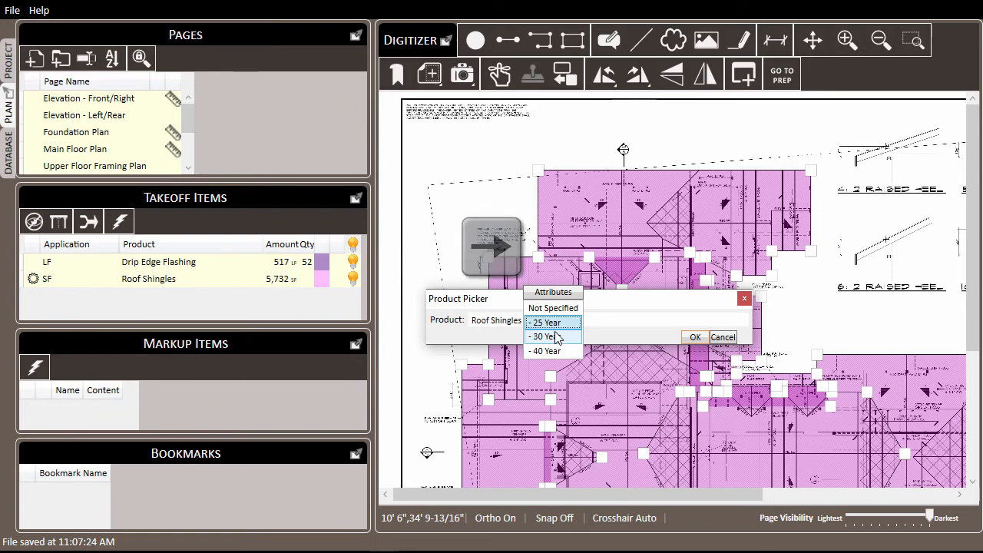
{"action": "left_click", "coordinate": [697, 338]}
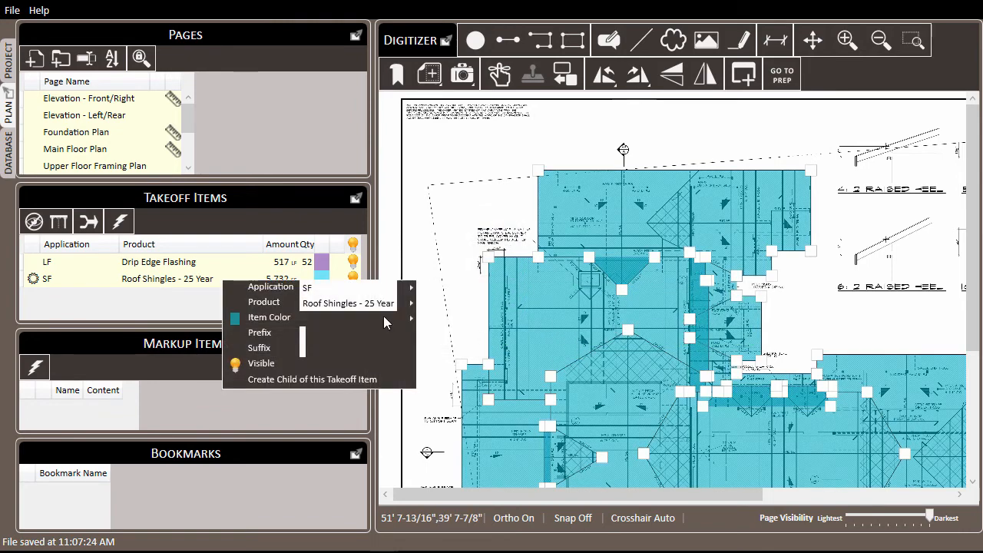
{"action": "left_click", "coordinate": [463, 208]}
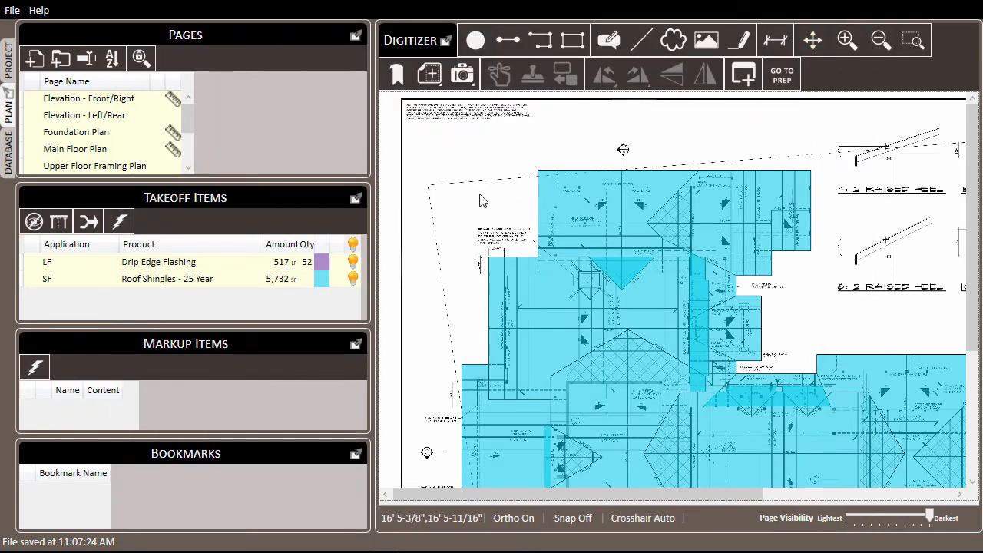
Step: Give Roof Shingles width 10 and length 10, renamed Squares of Roof Shingles
{"action": "left_click", "coordinate": [7, 153]}
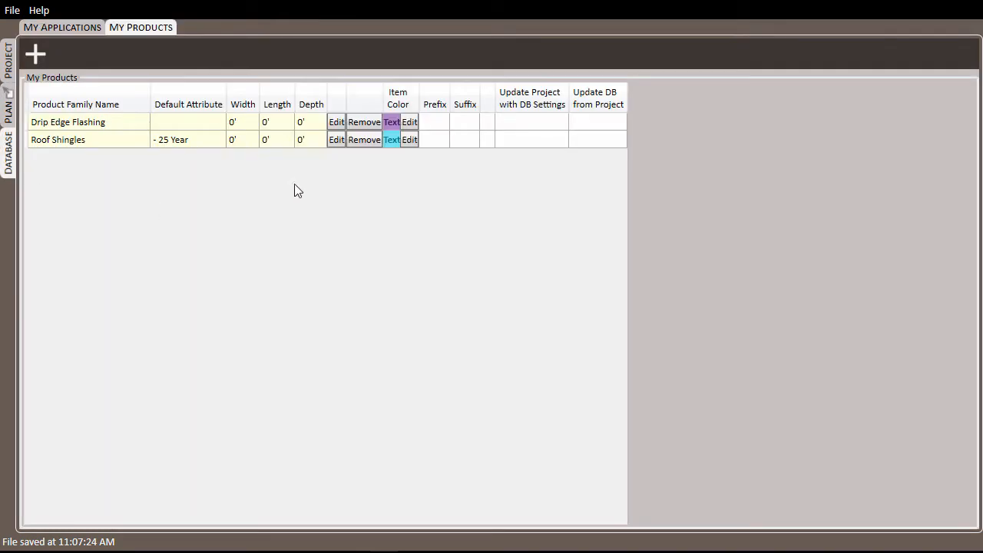
{"action": "left_click", "coordinate": [336, 140]}
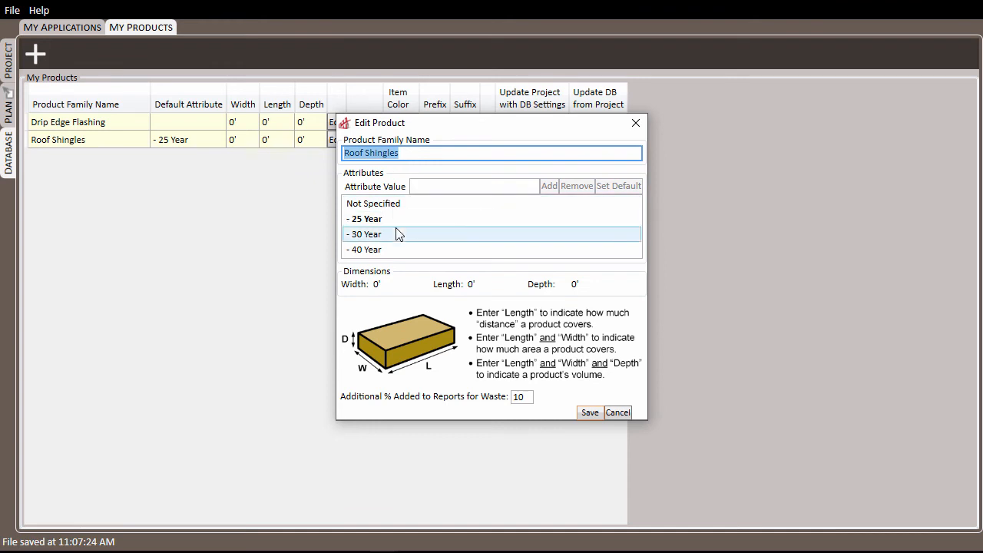
{"action": "left_click", "coordinate": [390, 284]}
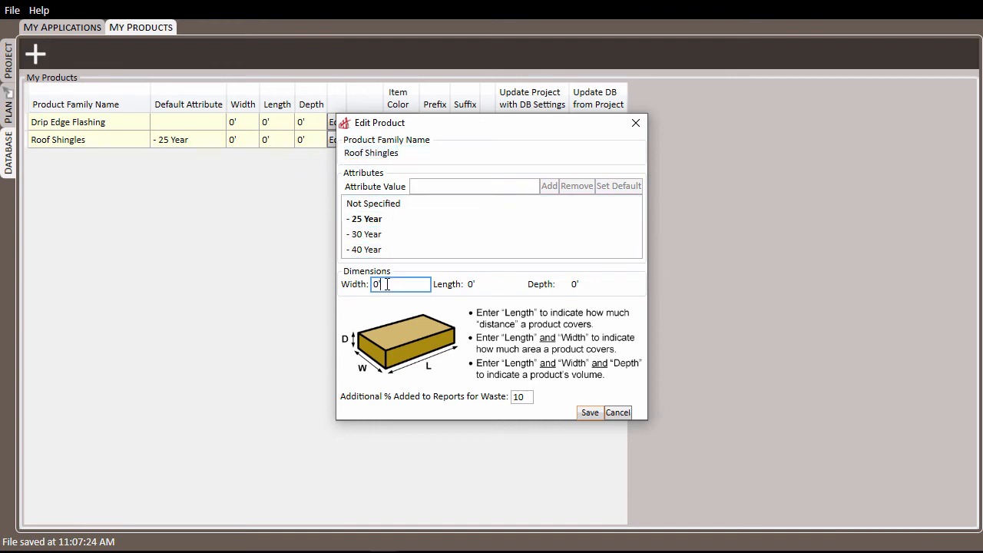
{"action": "type", "text": "10"}
{"action": "key", "text": "Tab"}
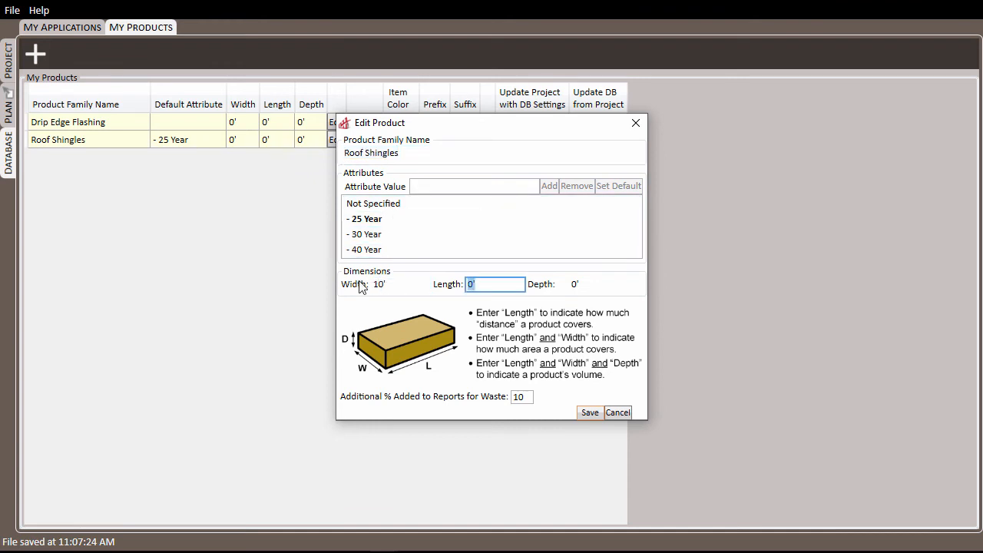
{"action": "type", "text": "10"}
{"action": "key", "text": "Tab"}
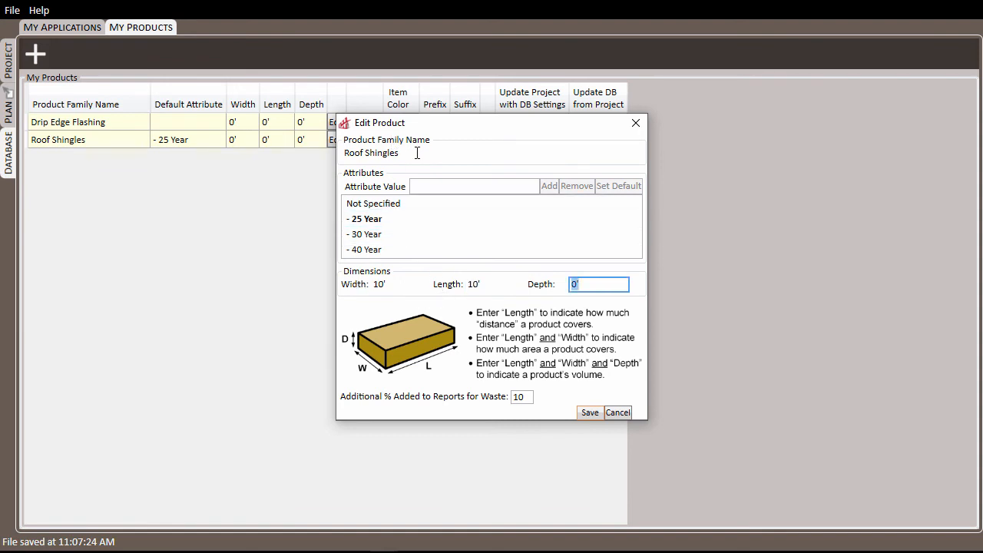
{"action": "left_click", "coordinate": [417, 152]}
{"action": "left_click", "coordinate": [346, 154]}
{"action": "type", "text": "Square"}
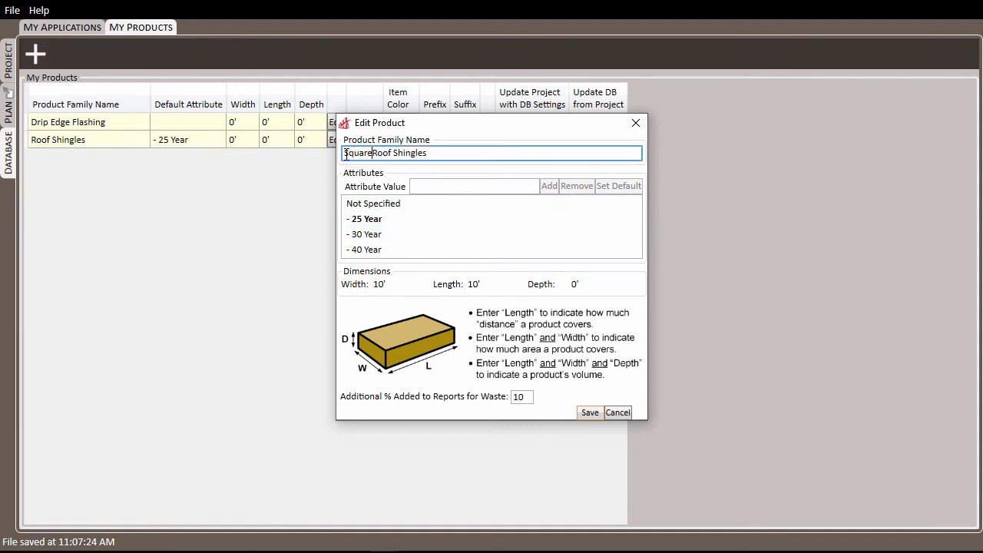
{"action": "type", "text": "s of"}
{"action": "left_click", "coordinate": [589, 413]}
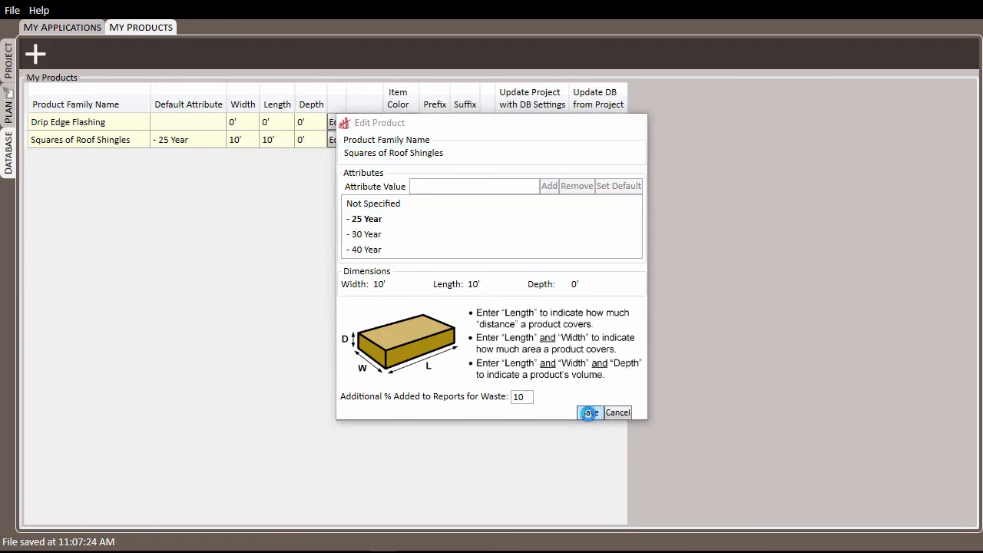
Step: Size Drip Edge Flashing 3-inch by 10-foot, save, and generate the Itemized List report
{"action": "left_click", "coordinate": [336, 122]}
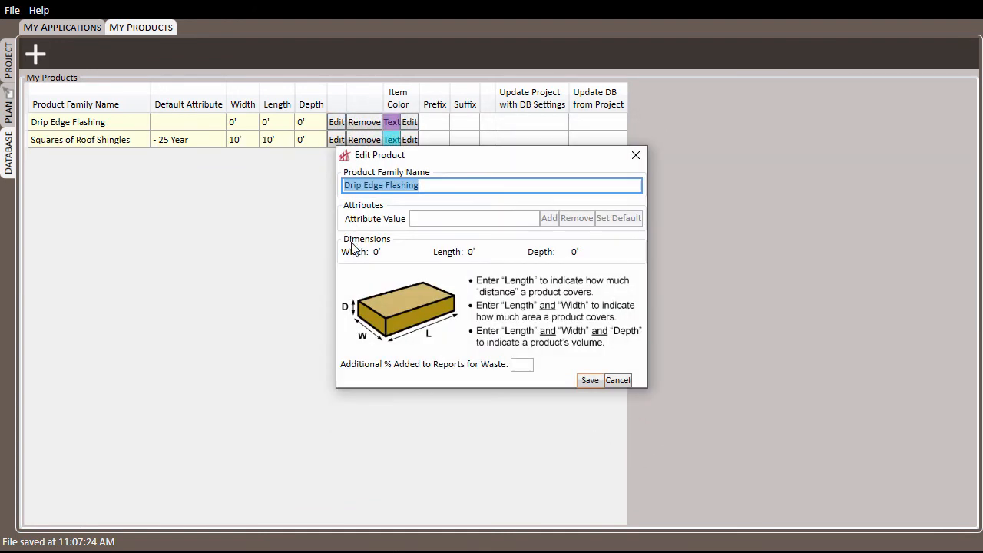
{"action": "left_click", "coordinate": [386, 252]}
{"action": "type", "text": "3'"}
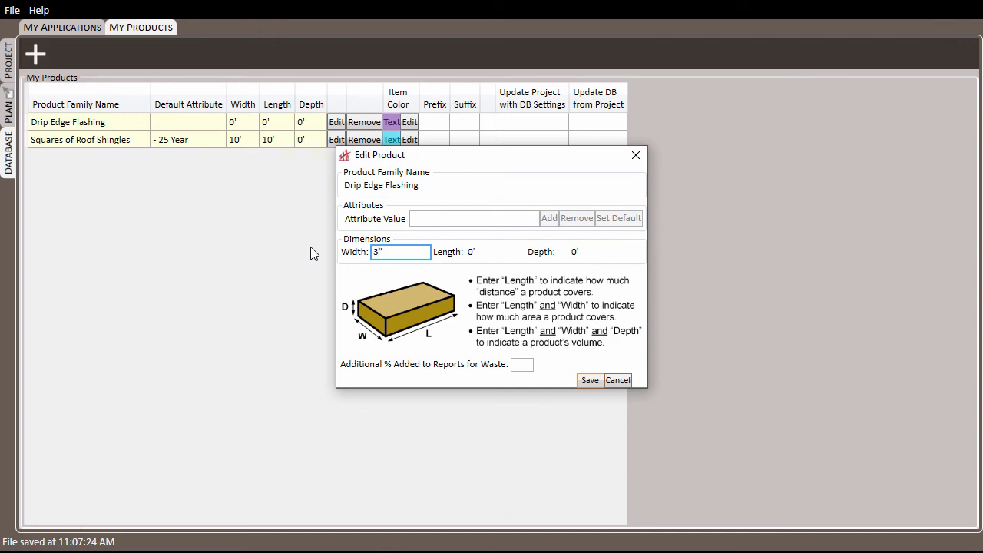
{"action": "left_click", "coordinate": [481, 252]}
{"action": "type", "text": "10"}
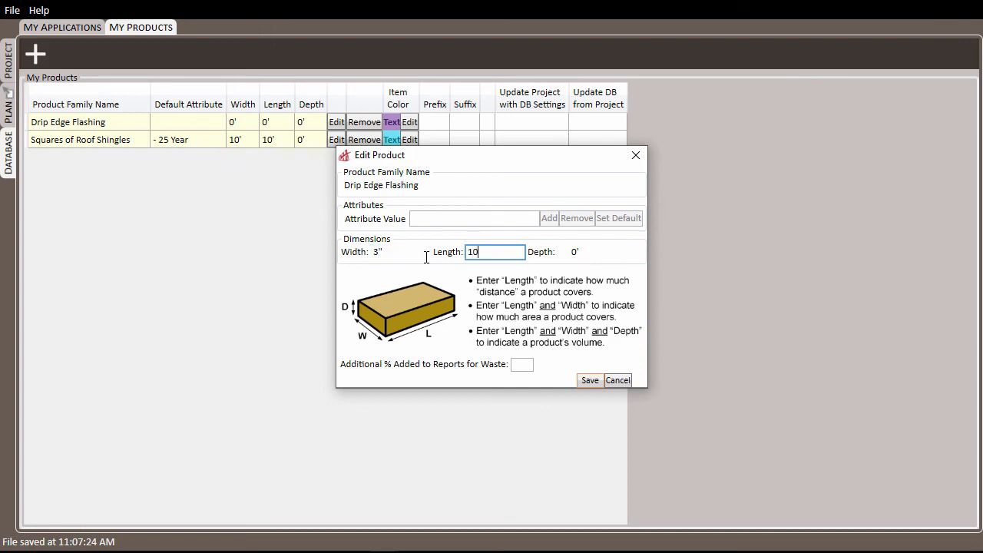
{"action": "left_click", "coordinate": [590, 381]}
{"action": "key", "text": "alt+Tab"}
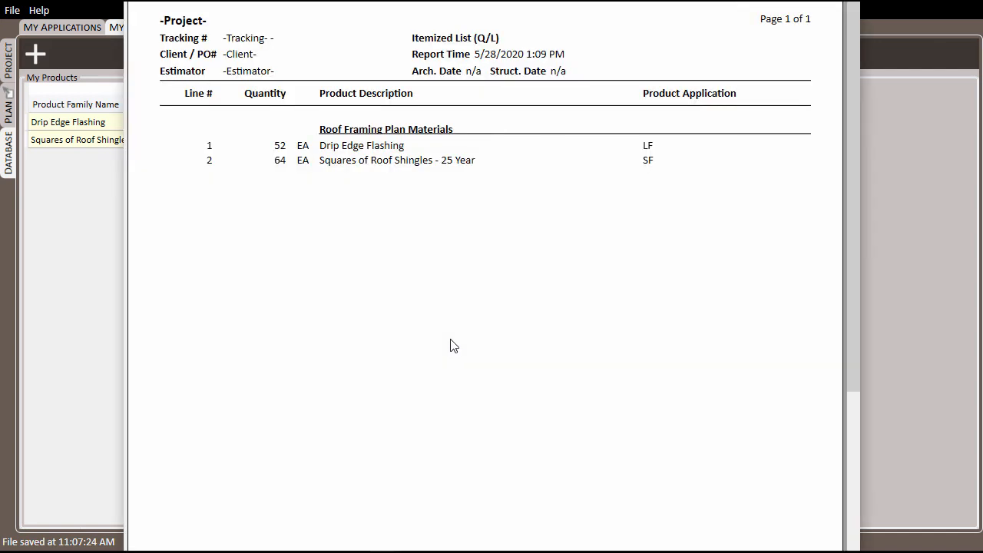